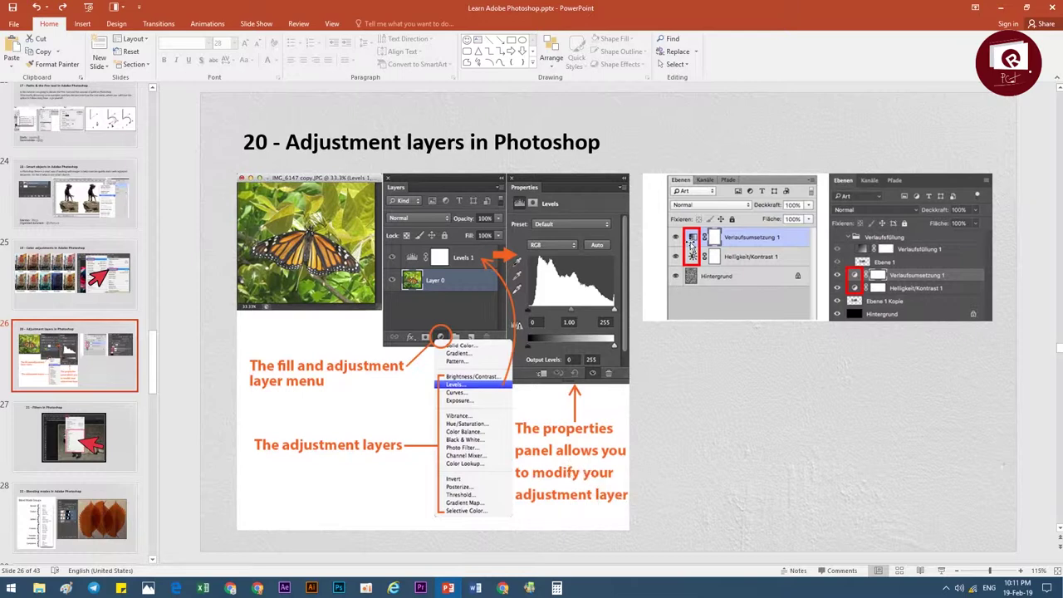
Step: Switch from the PowerPoint slide to Photoshop's home screen
left_click(338, 588)
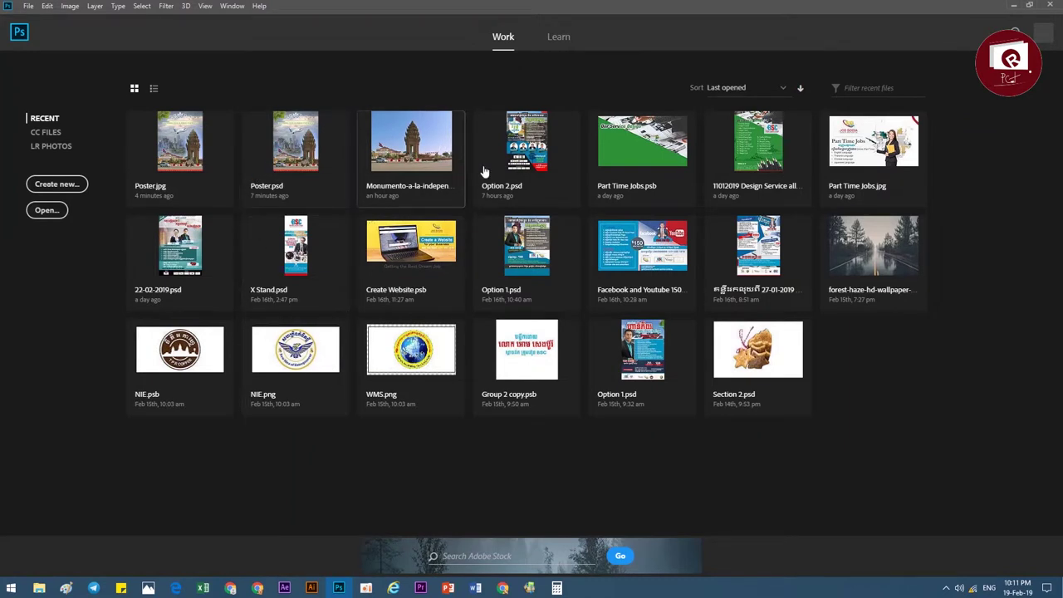
Step: Open Poster.jpg from recent files, keeping the Background layer locked
left_click(182, 158)
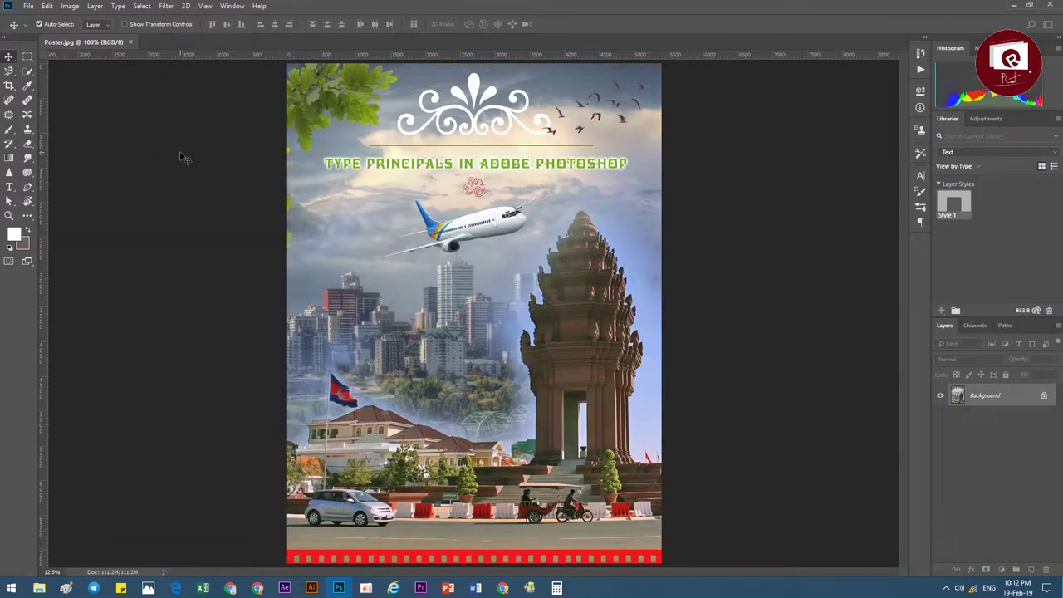
left_click(1044, 396)
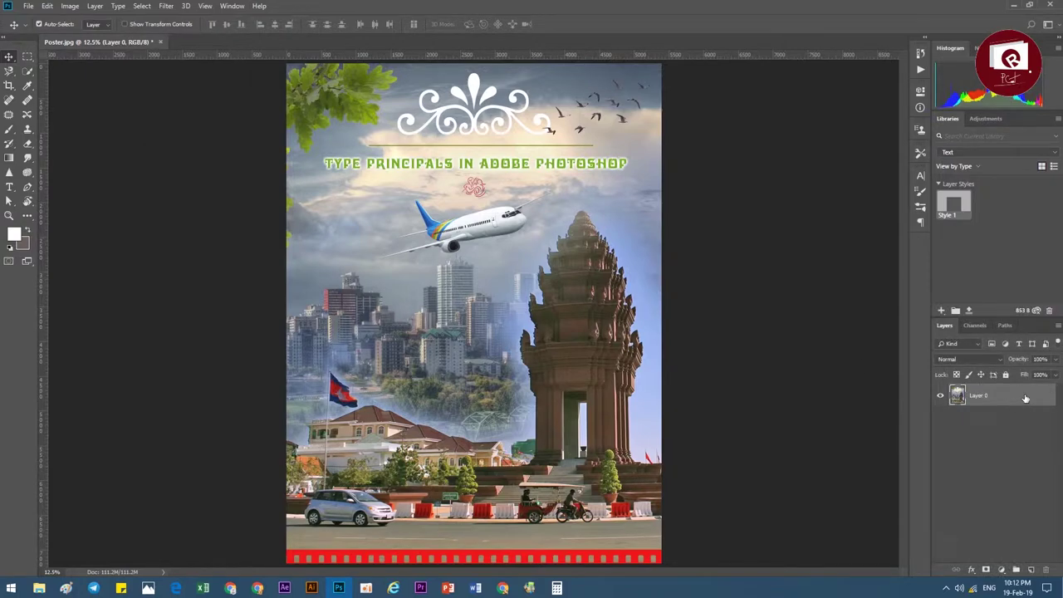
key("ctrl+z")
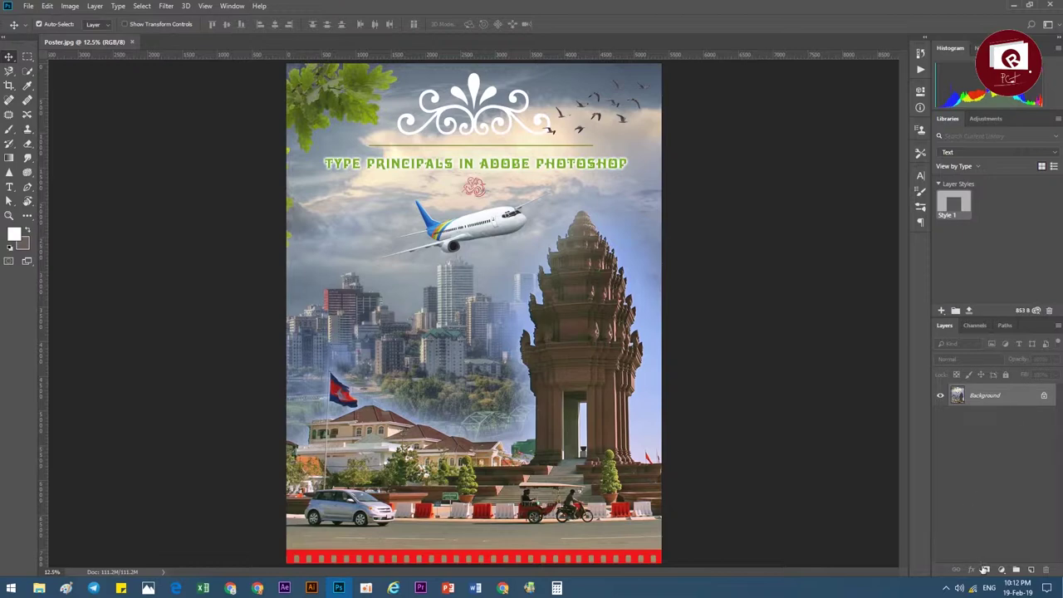
left_click(1000, 571)
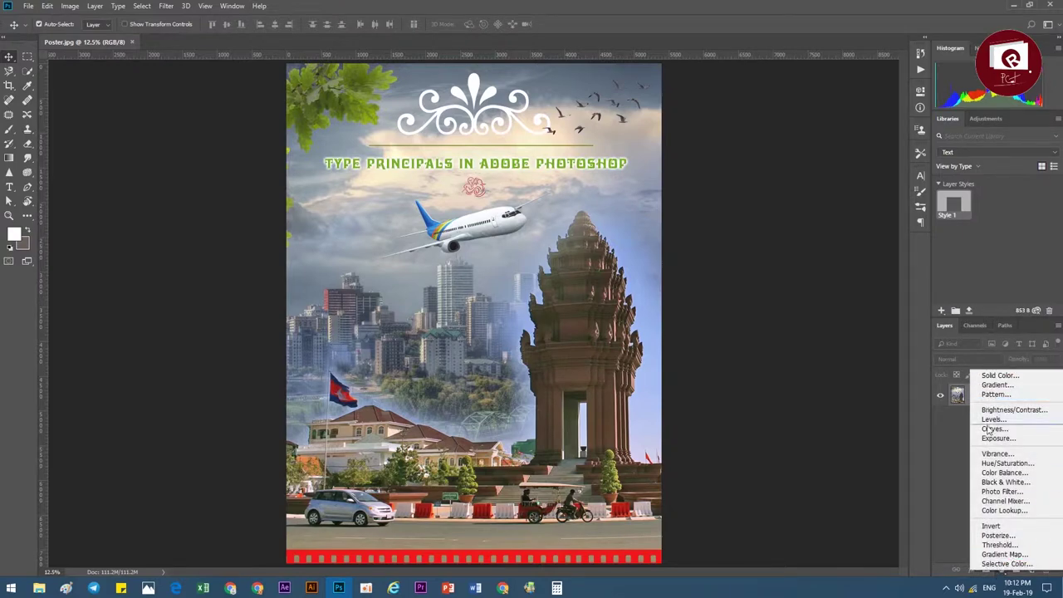
Step: Add a Gradient Map using the Blue, Red, Yellow gradient at 75% opacity, then hide it
left_click(1005, 554)
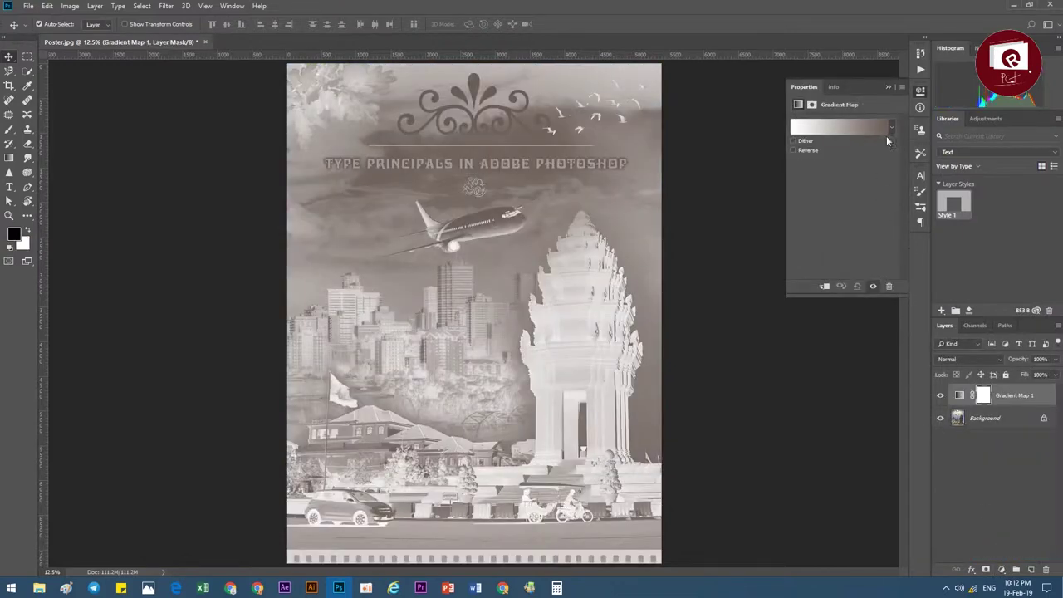
left_click(886, 131)
left_click(725, 196)
left_click(761, 196)
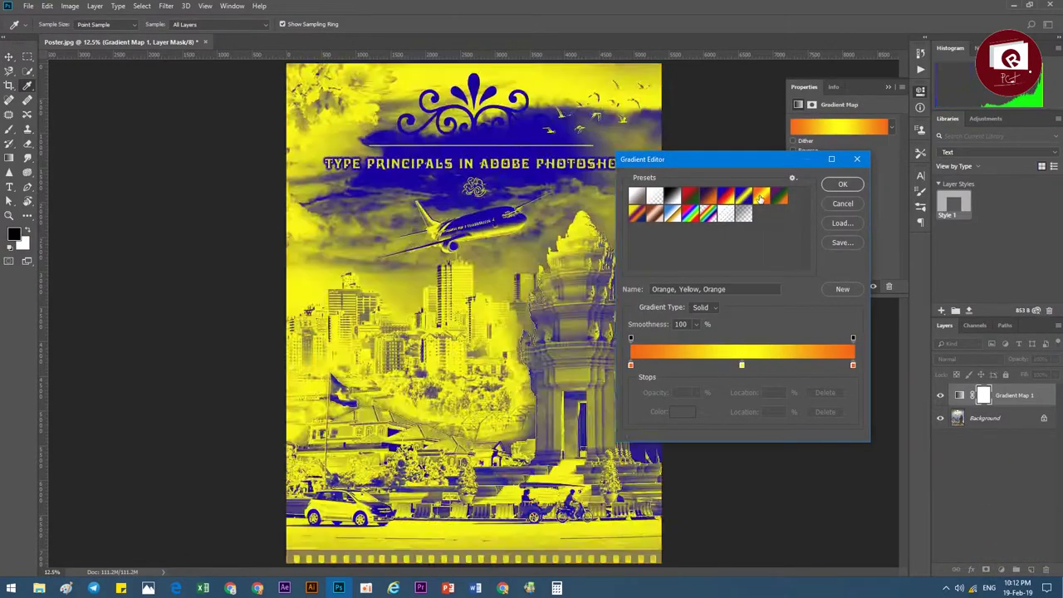
left_click(725, 196)
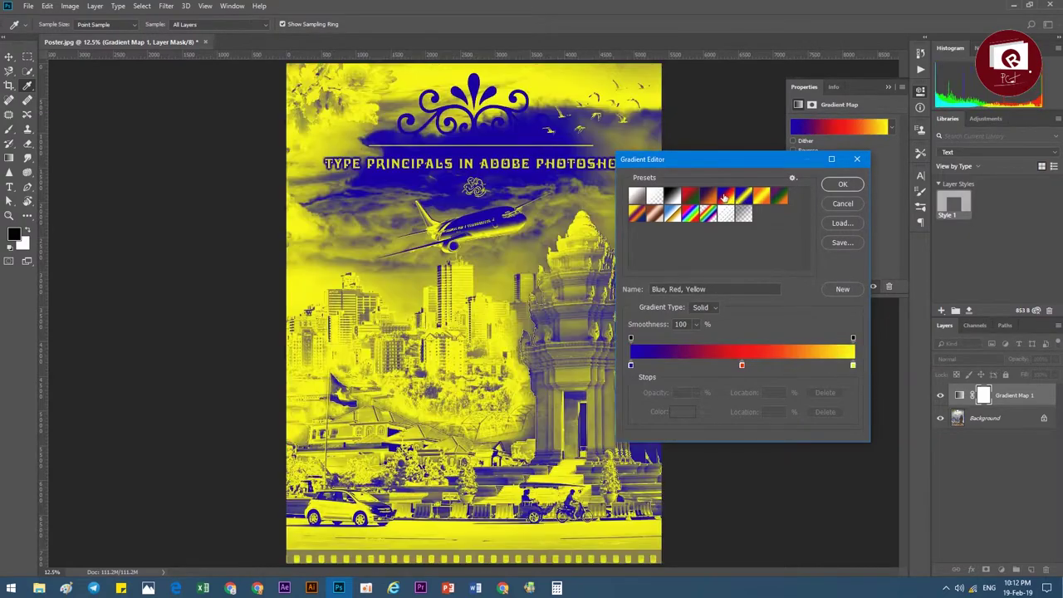
left_click(837, 183)
left_click_drag(1020, 359, 1008, 359)
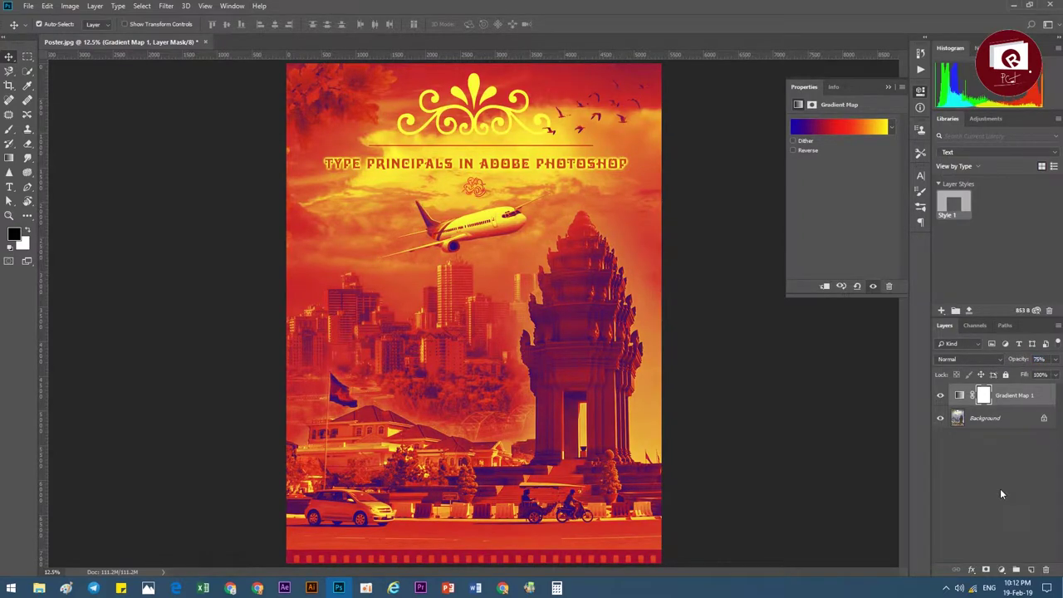
left_click(940, 395)
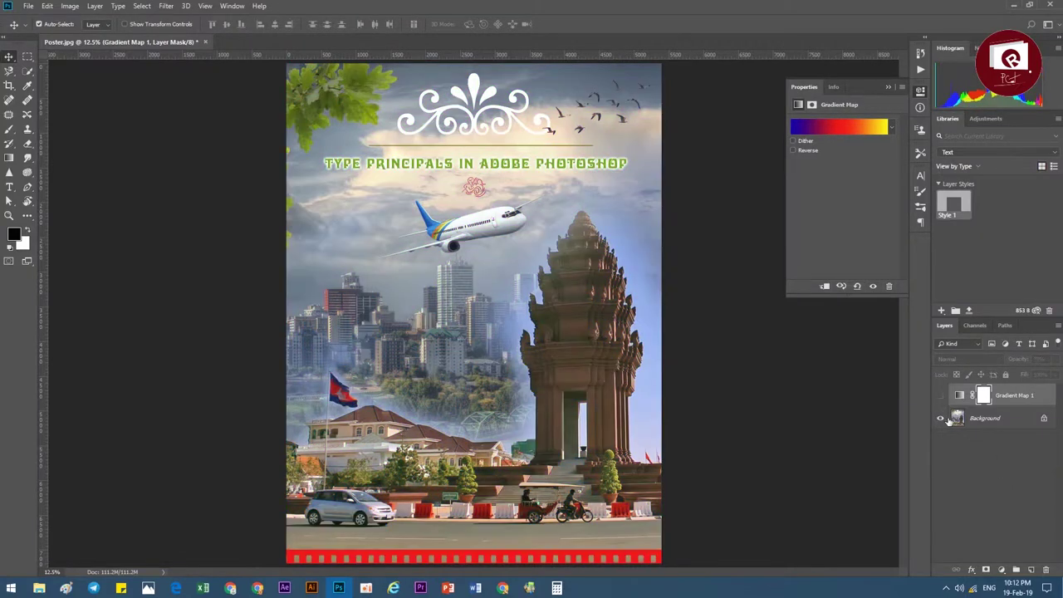
Step: Add Selective Color with Reds at Cyan +20, Magenta +51, Yellow +40, Black -40
left_click(1004, 570)
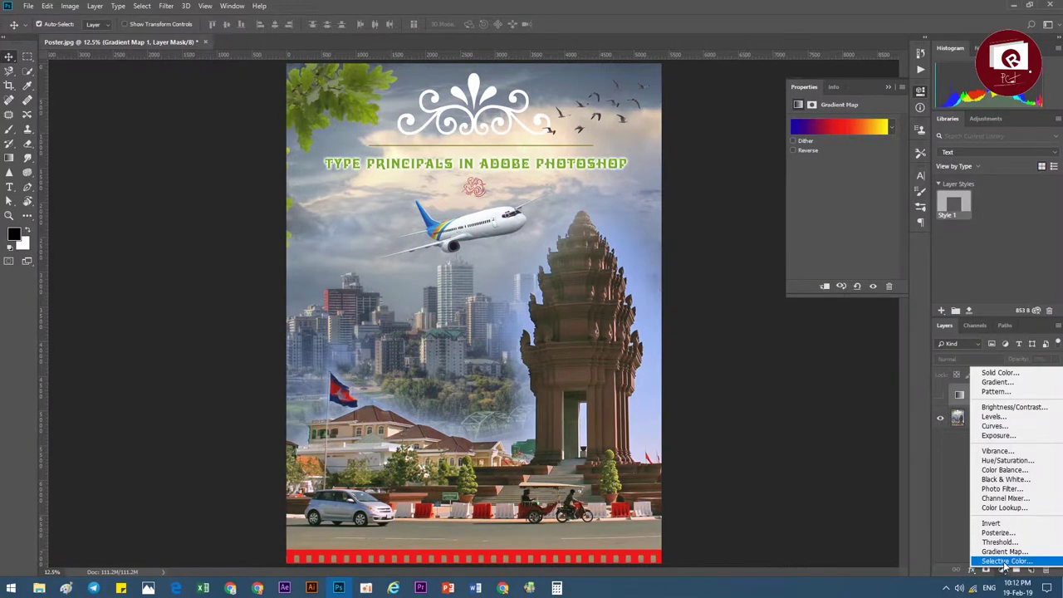
left_click(1007, 561)
left_click_drag(843, 164, 846, 164)
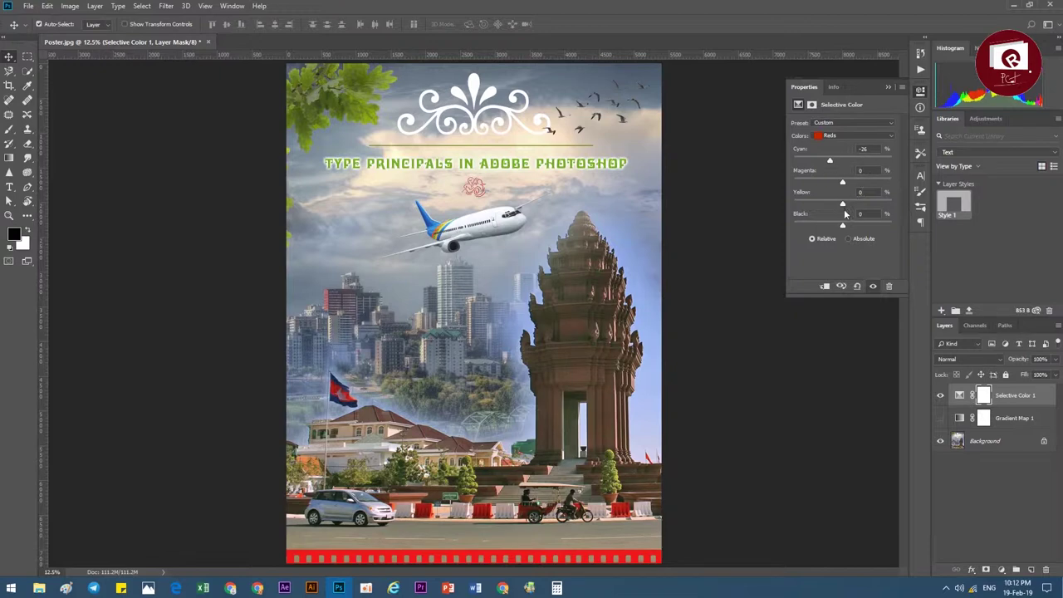
left_click_drag(843, 183, 858, 182)
left_click_drag(872, 238, 734, 237)
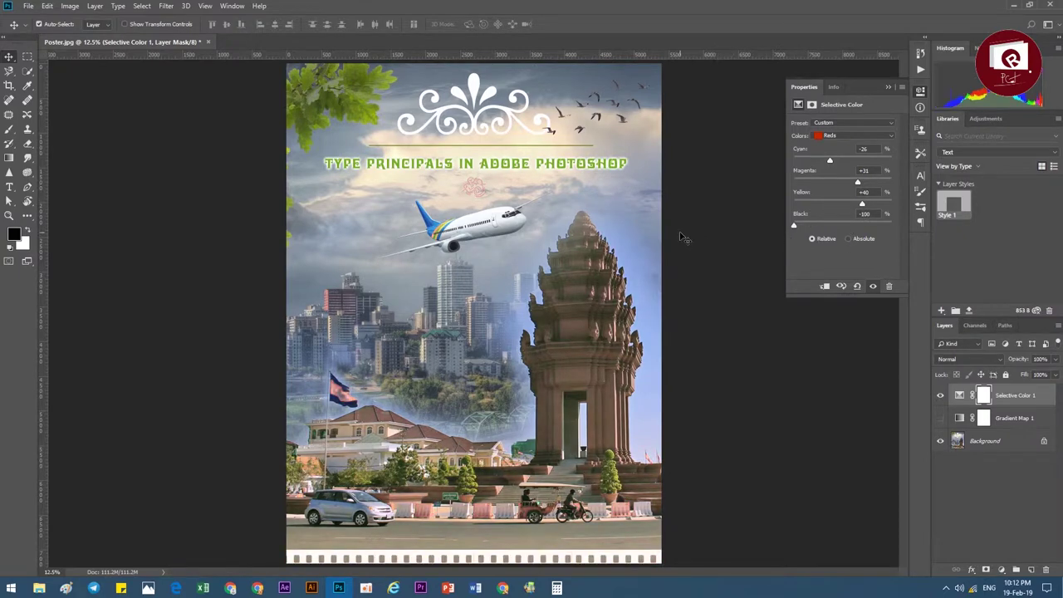
mouse_move(859, 182)
left_mouse_down()
mouse_move(868, 183)
mouse_move(779, 165)
left_mouse_up()
left_click_drag(846, 160, 853, 161)
mouse_move(794, 225)
left_mouse_down()
mouse_move(825, 226)
mouse_move(766, 236)
mouse_move(845, 223)
mouse_move(823, 224)
left_mouse_up()
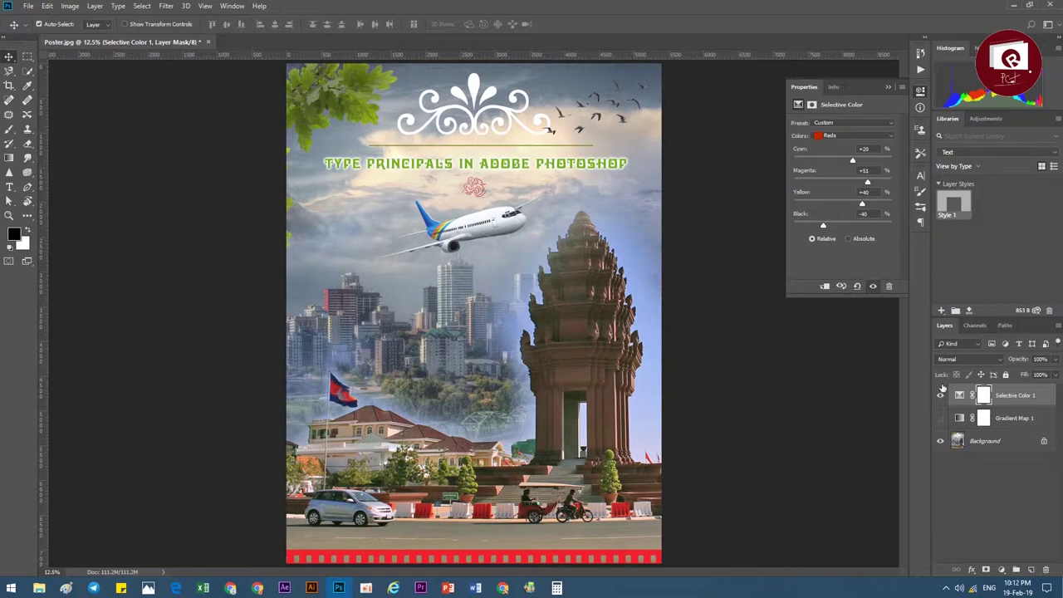
Step: Add a Color Lookup layer and preview the 3Strip, Candlelight and Fuji ETERNA 3DLUT looks
left_click(1002, 570)
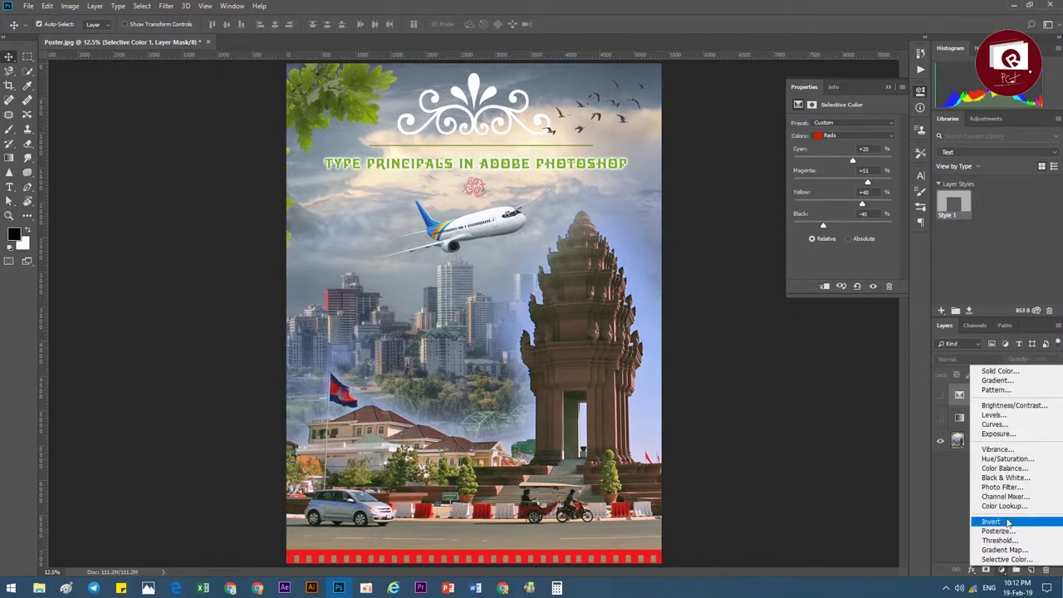
left_click(1005, 506)
left_click(864, 124)
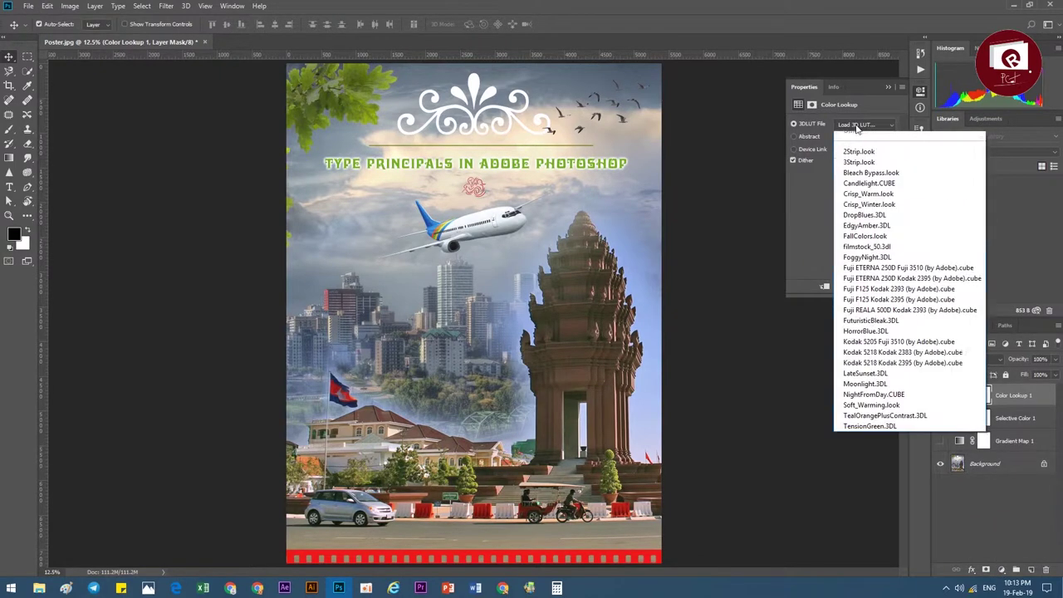
left_click(859, 171)
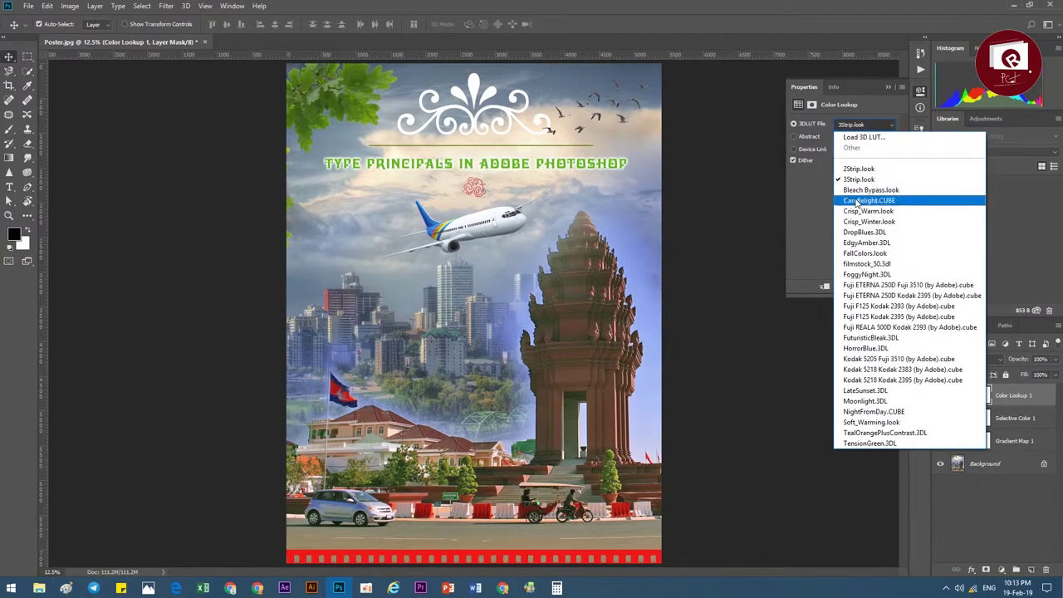
left_click(868, 200)
left_click(864, 124)
left_click(881, 285)
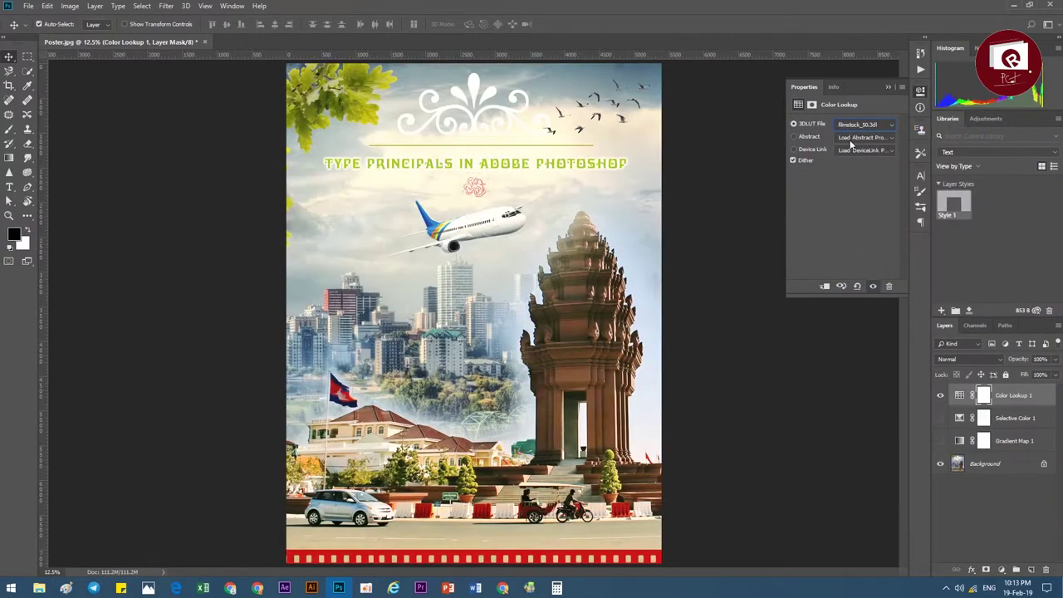
Step: Step through LUTs to NightFromDay, then browse the Abstract and Device Link profile options
key("Down")
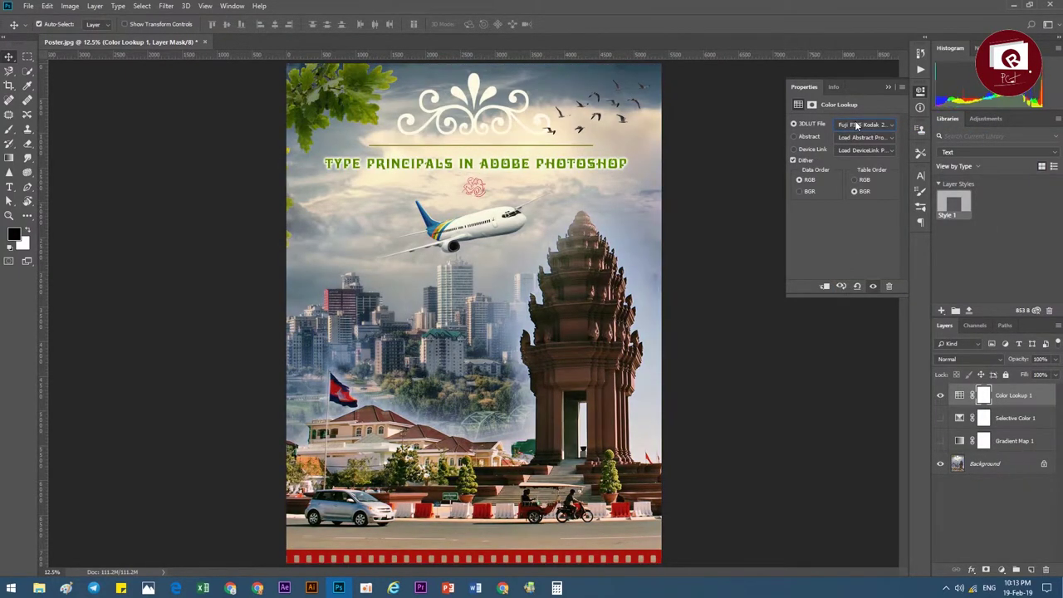
key("Down")
key("Down")
key("Down")
key("Down")
key("Down")
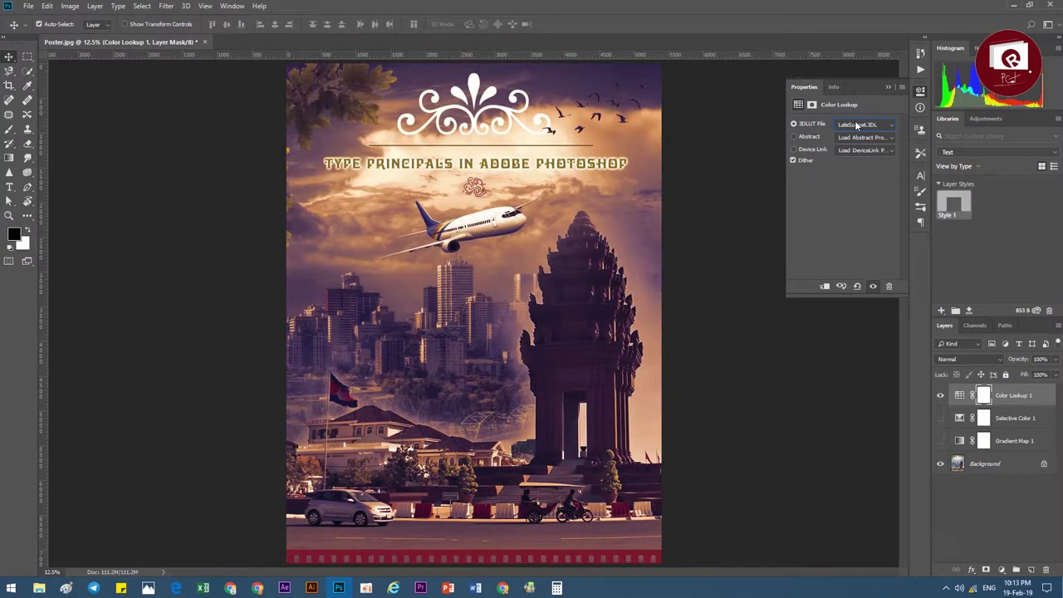
key("Down")
left_click(856, 138)
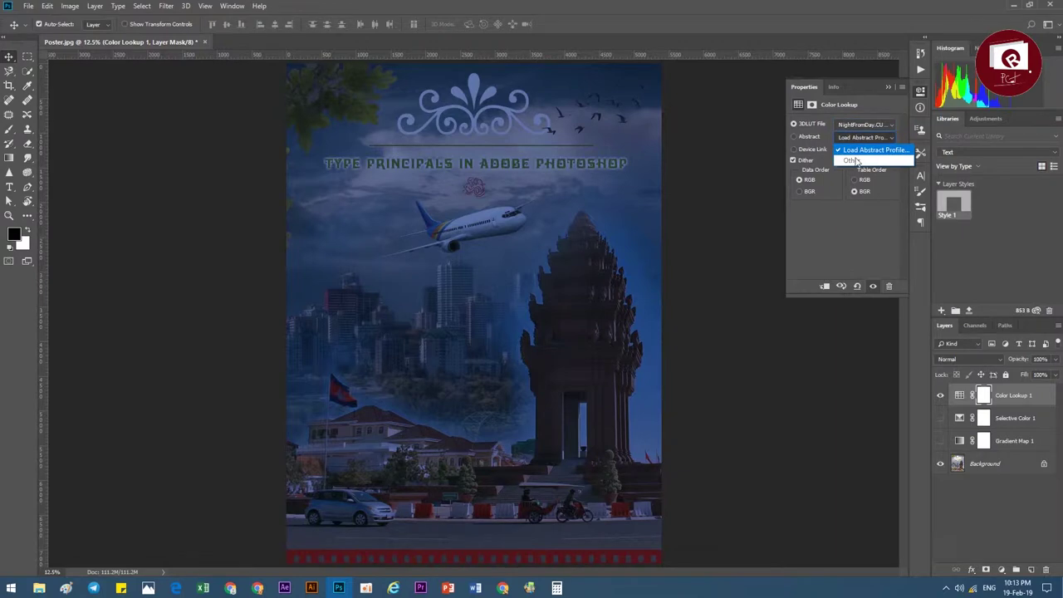
left_click(859, 150)
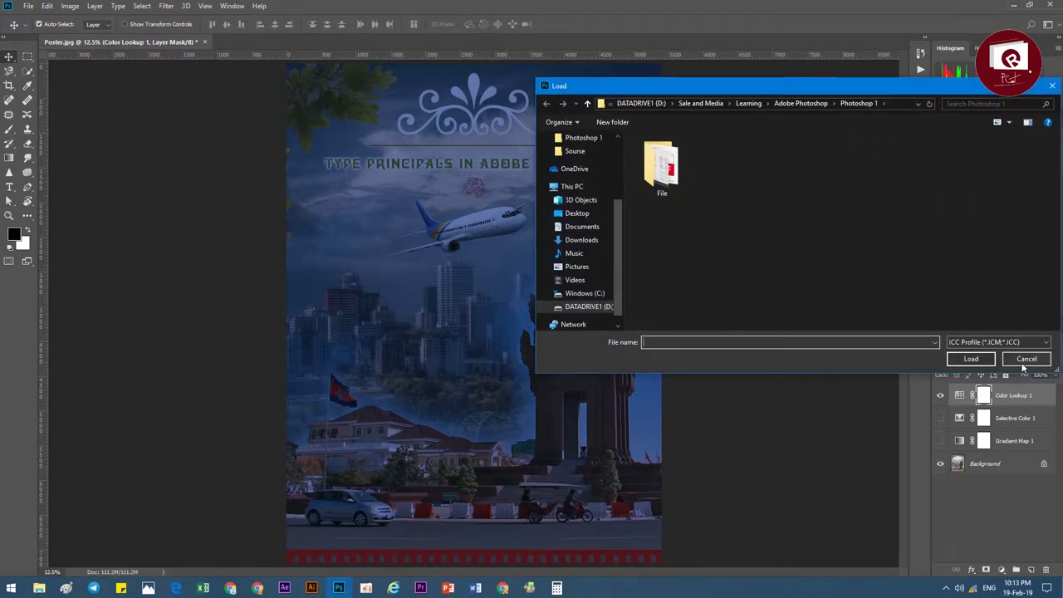
left_click(1026, 359)
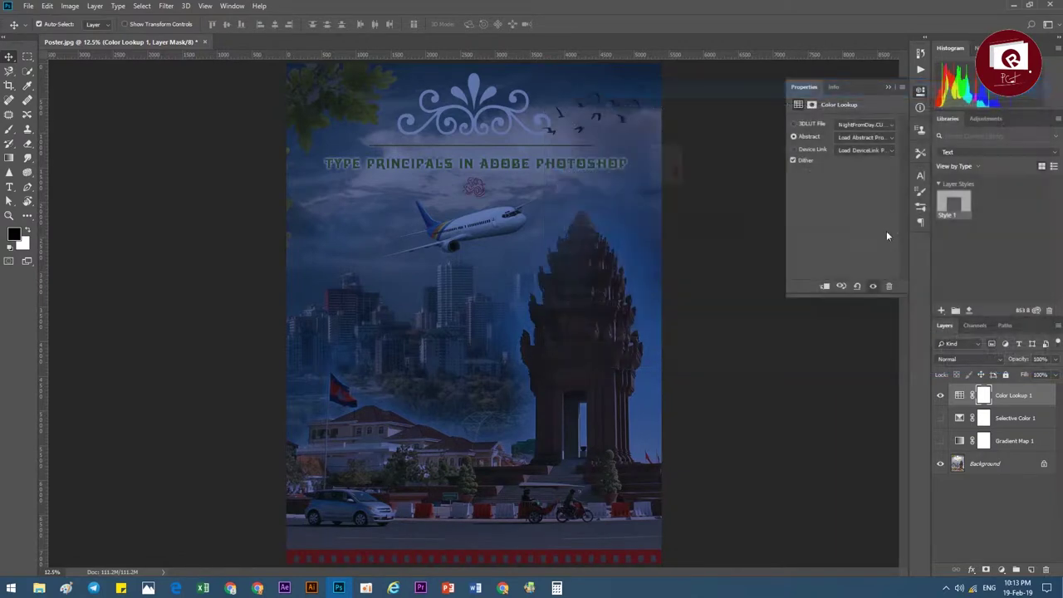
left_click(856, 151)
Step: Try HorrorBlue, settle on the TealOrangePlusContrast LUT, and hide Color Lookup 1
left_click(864, 124)
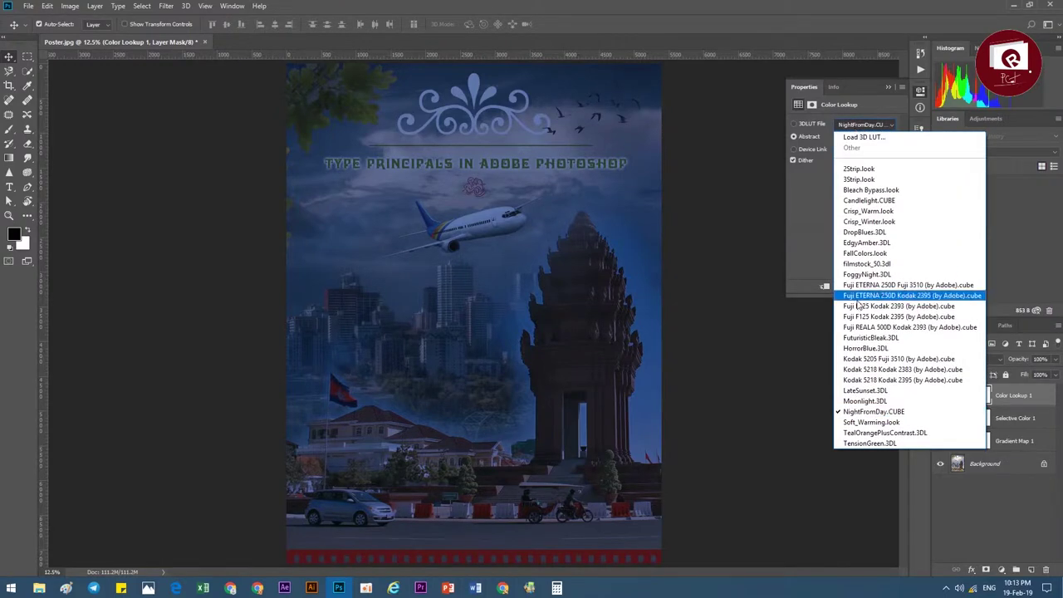
left_click(864, 348)
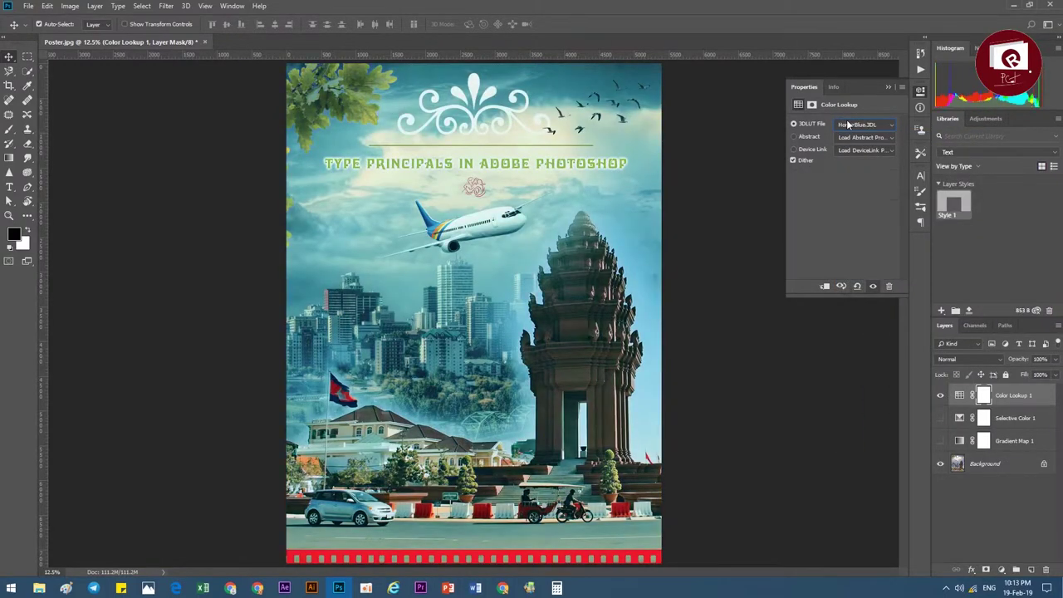
key("Down")
key("Down")
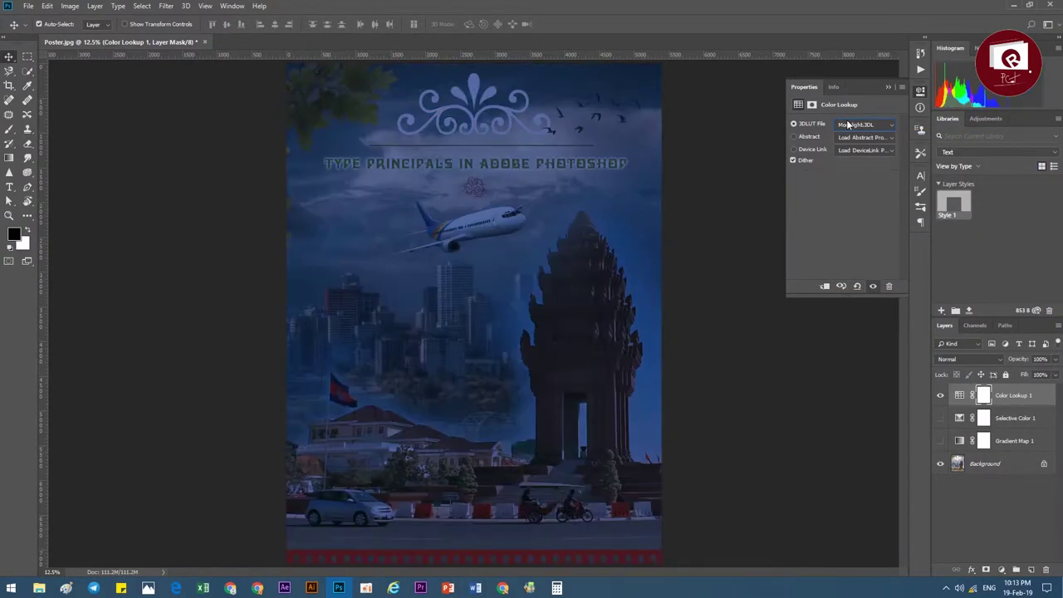
key("Down")
key("Down")
key("Down")
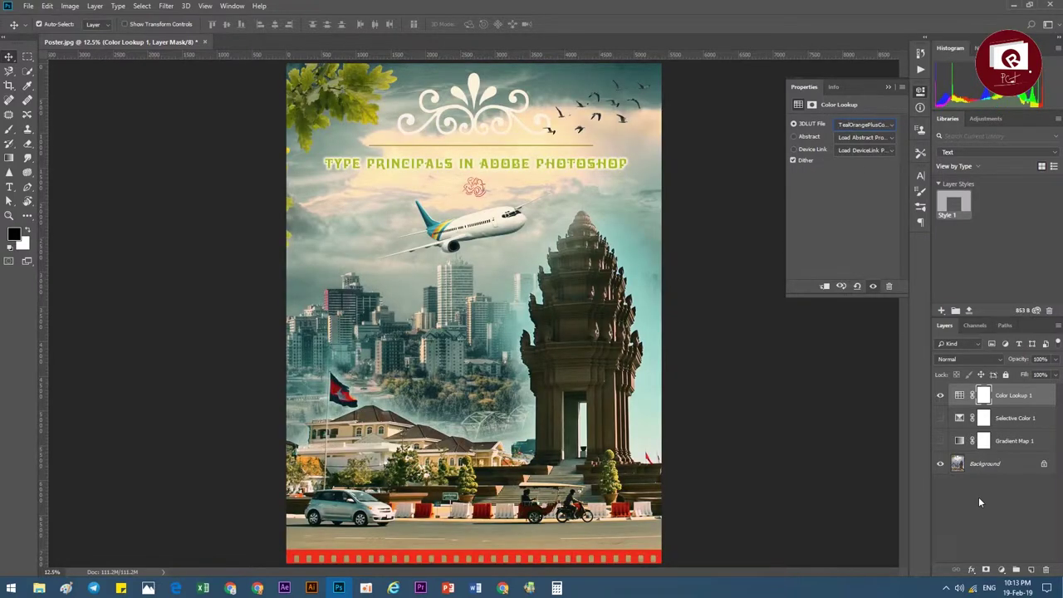
left_click(941, 395)
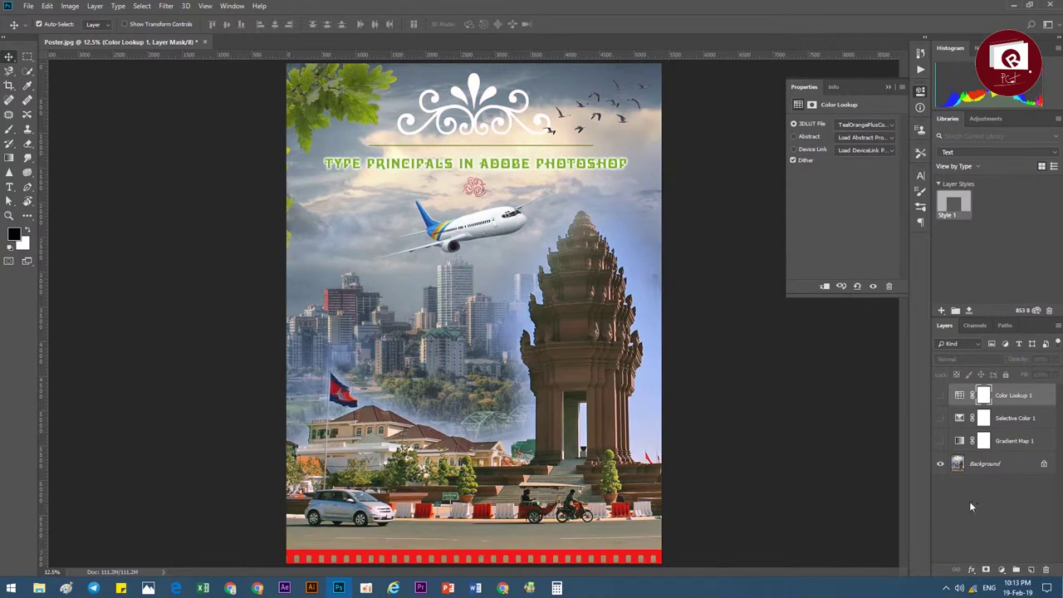
left_click(999, 571)
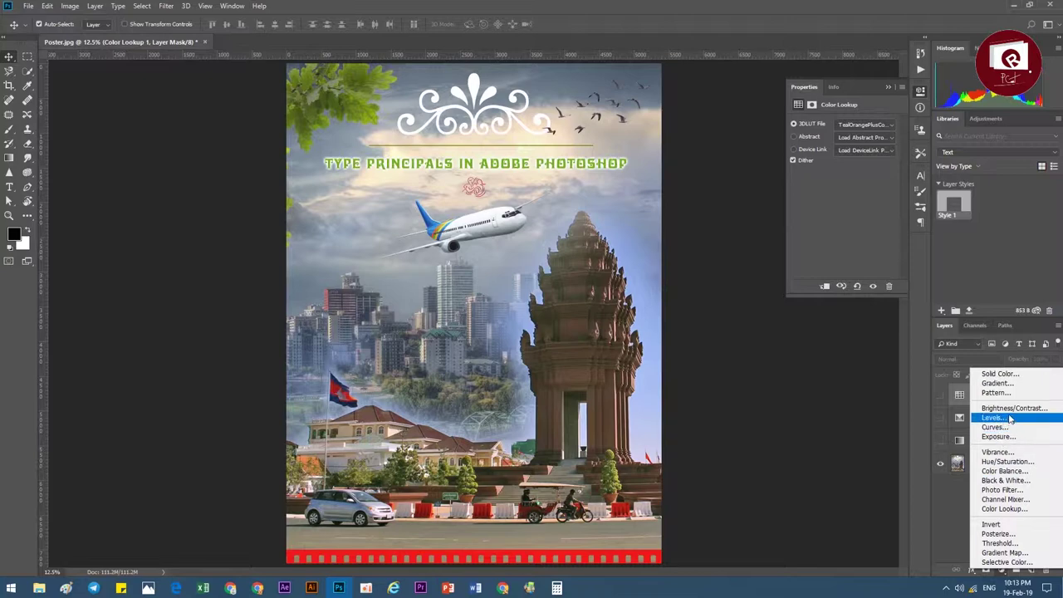
Step: Add a white Solid Color fill layer and set its blend mode to Pin Light
left_click(997, 376)
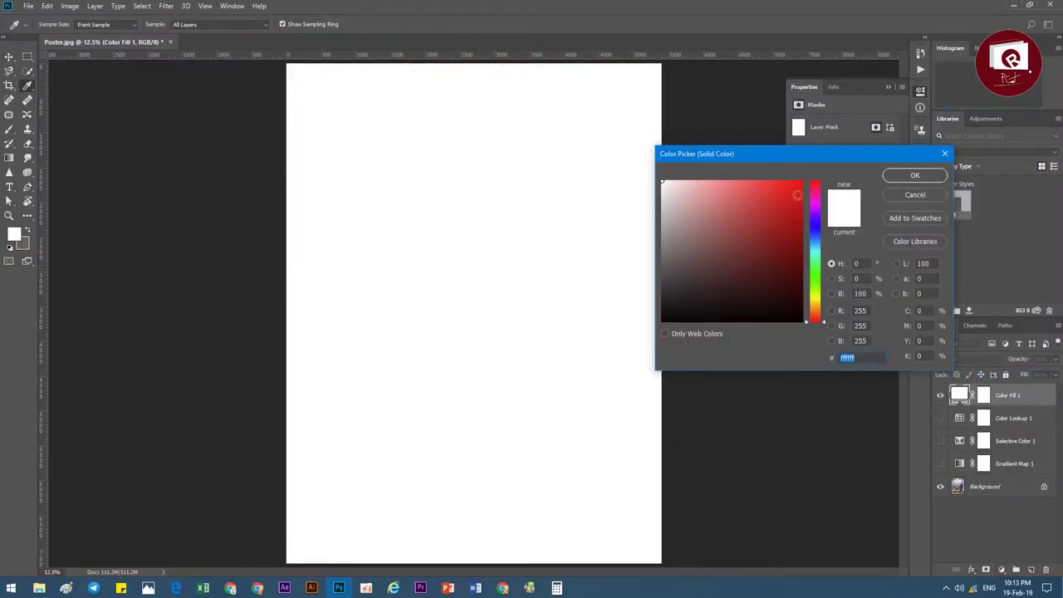
left_click(908, 180)
left_click(959, 360)
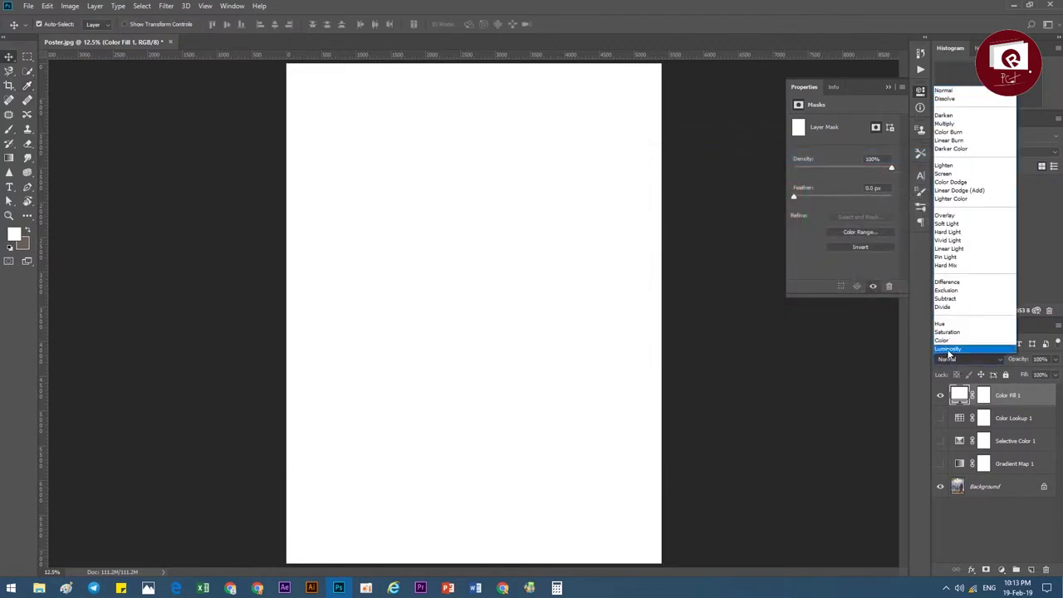
left_click(950, 352)
scroll(955, 360, "up", 1)
scroll(957, 360, "up", 2)
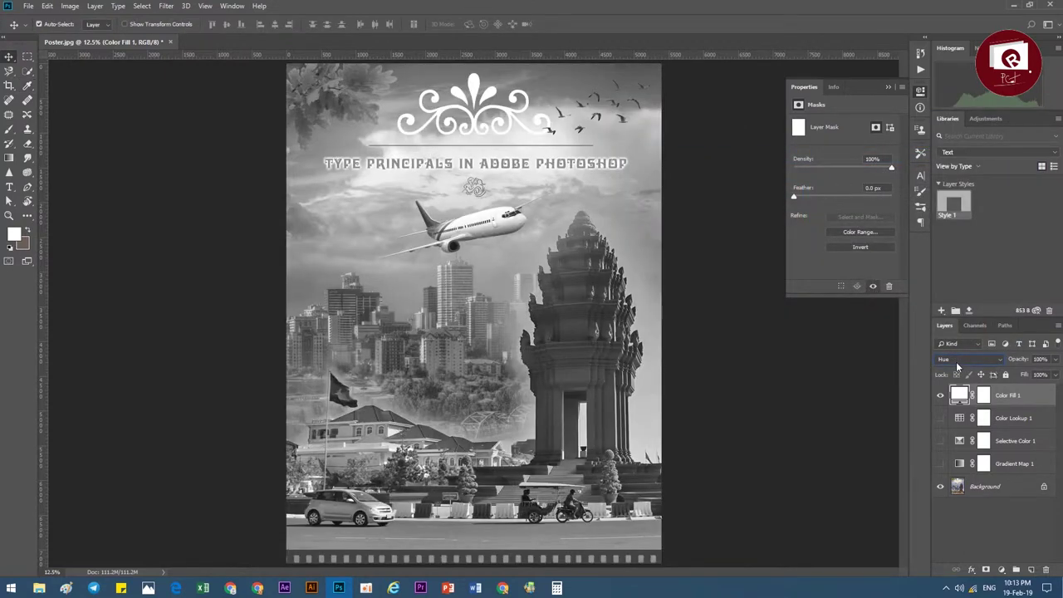
scroll(957, 360, "up", 3)
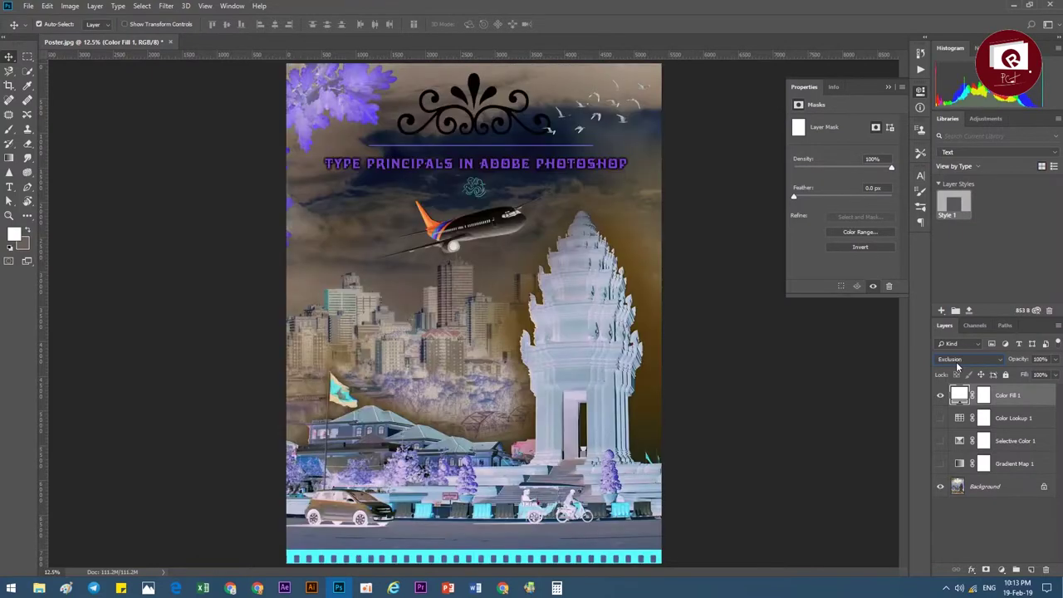
scroll(957, 360, "up", 2)
scroll(957, 360, "up", 1)
Step: Hide Color Fill 1 and add a vector mask to it
left_click(940, 395)
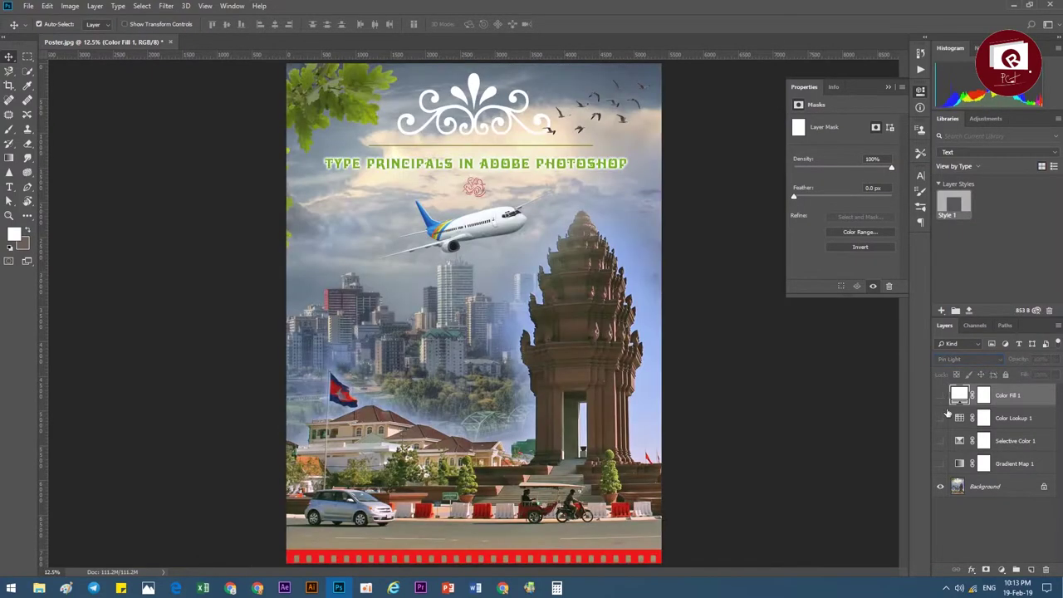
left_click(987, 570)
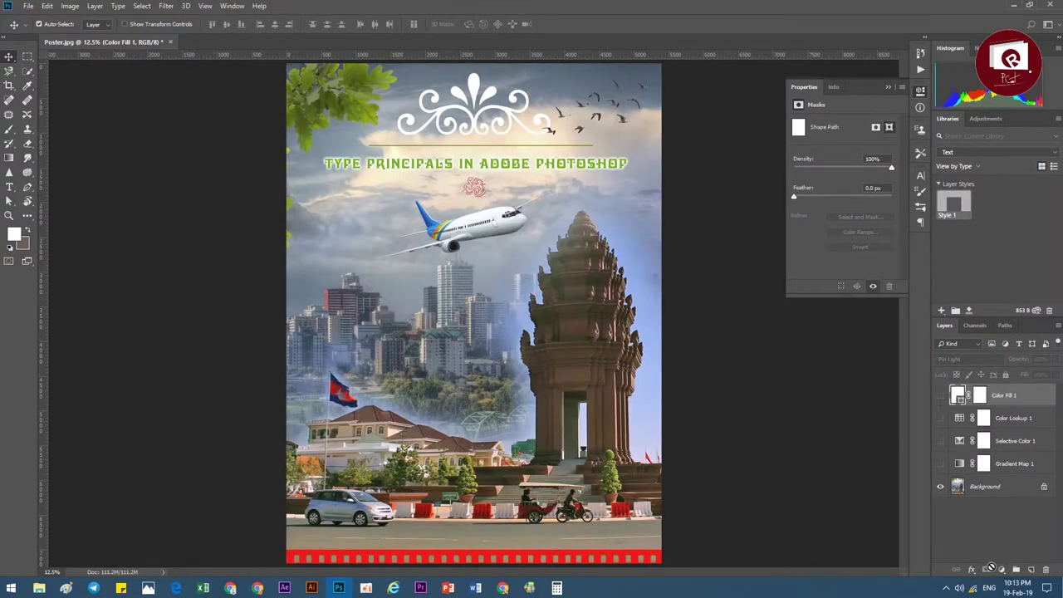
left_click(1000, 570)
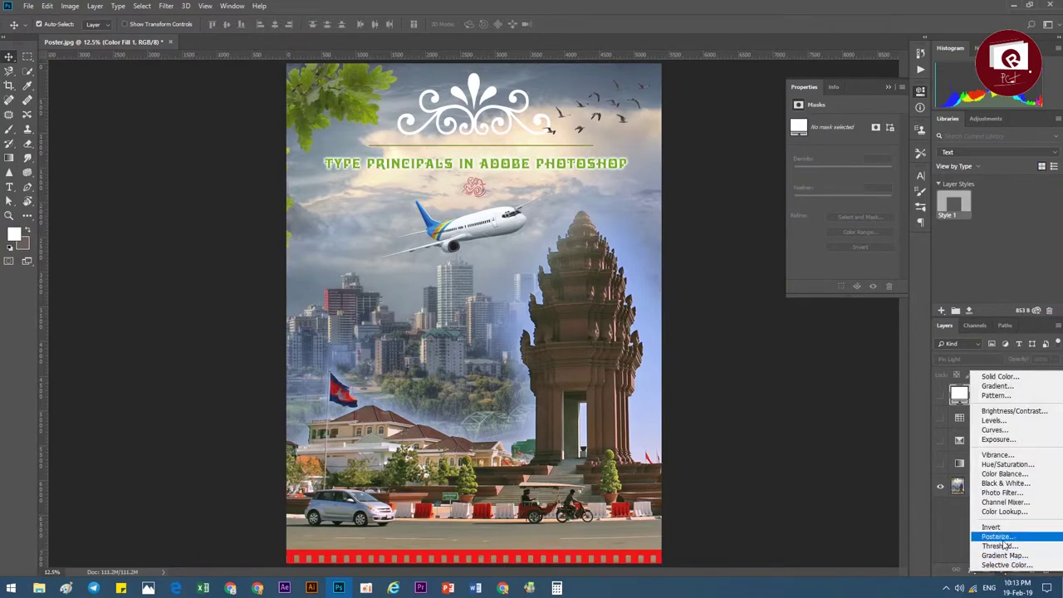
Step: Add a Vibrance layer with Saturation at +100, then hide it
left_click(1000, 456)
mouse_move(861, 156)
left_mouse_down()
mouse_move(789, 157)
mouse_move(908, 156)
left_mouse_up()
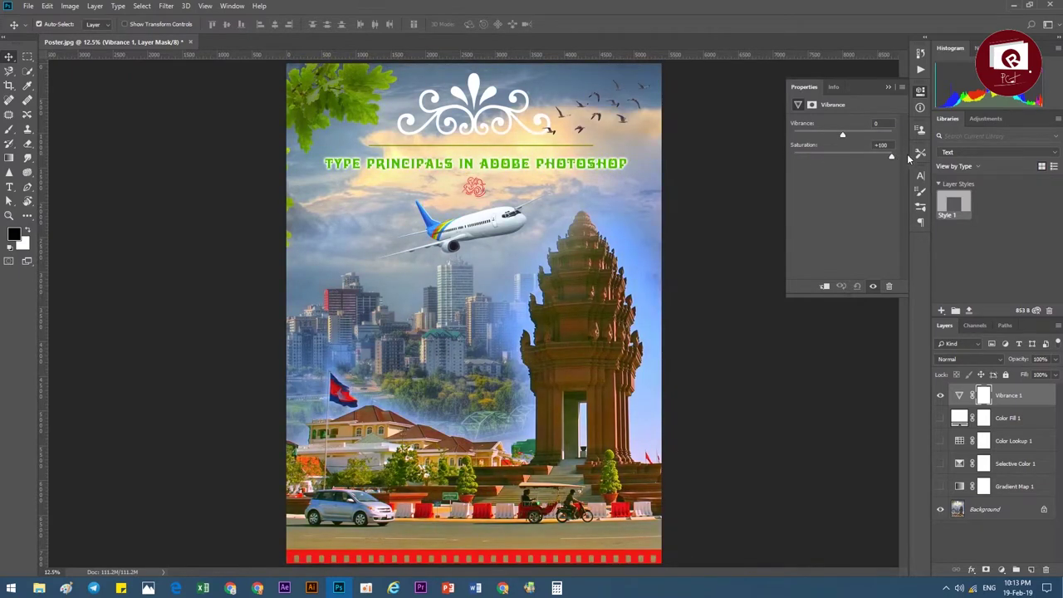
left_click(942, 397)
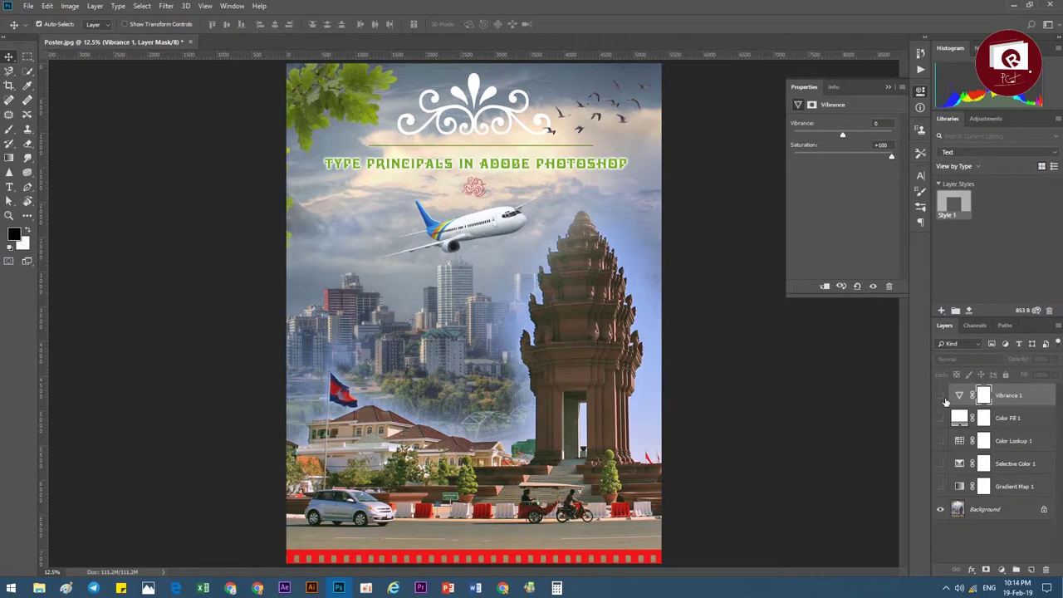
left_click(1000, 573)
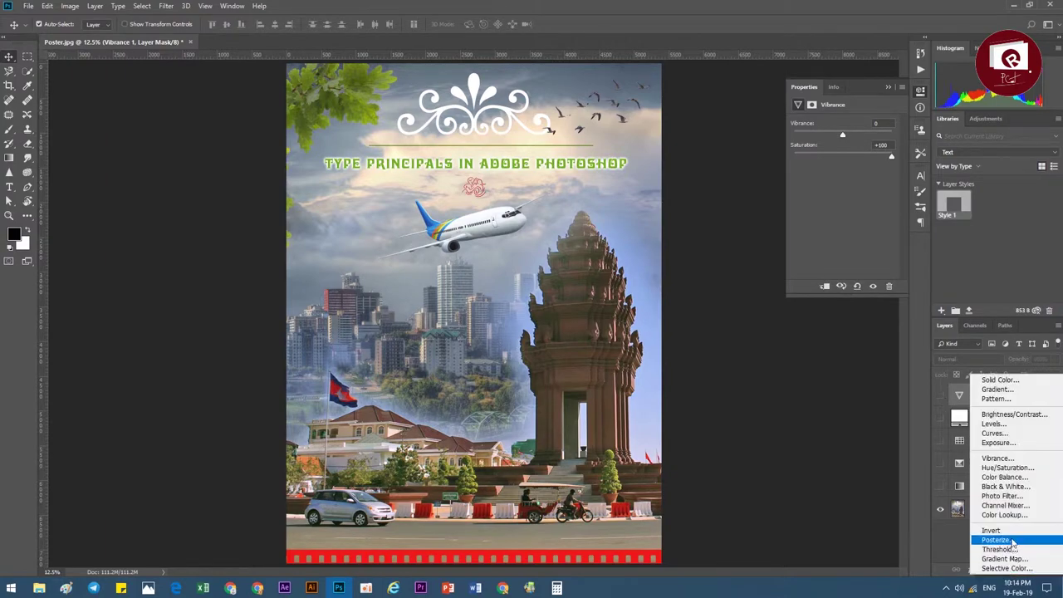
Step: Add a Posterize layer with raised levels, then hide it
left_click(1013, 542)
mouse_move(793, 137)
left_mouse_down()
mouse_move(814, 139)
mouse_move(784, 138)
mouse_move(797, 138)
left_mouse_up()
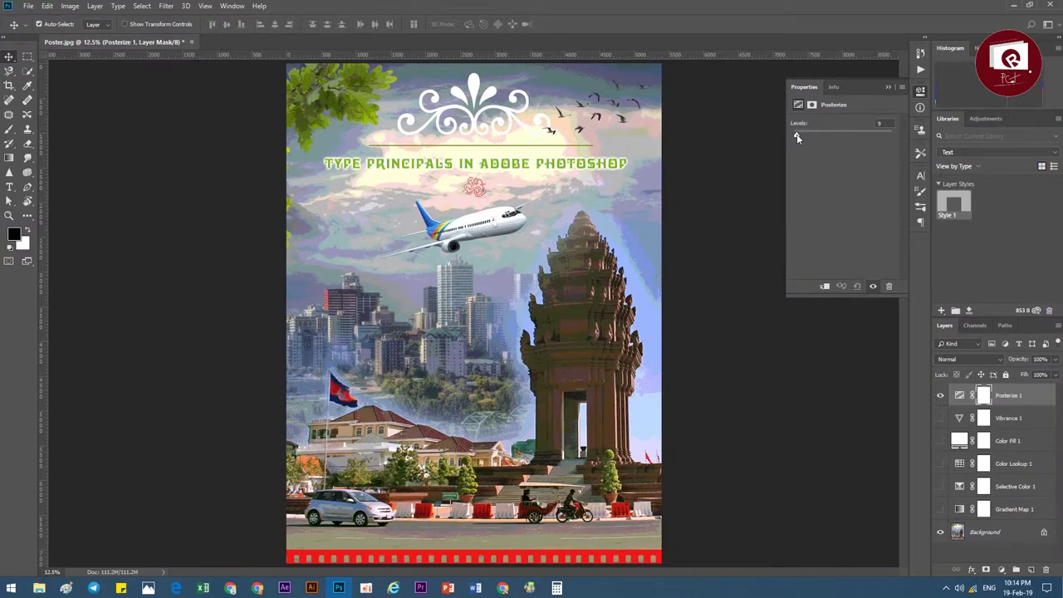
left_click(920, 91)
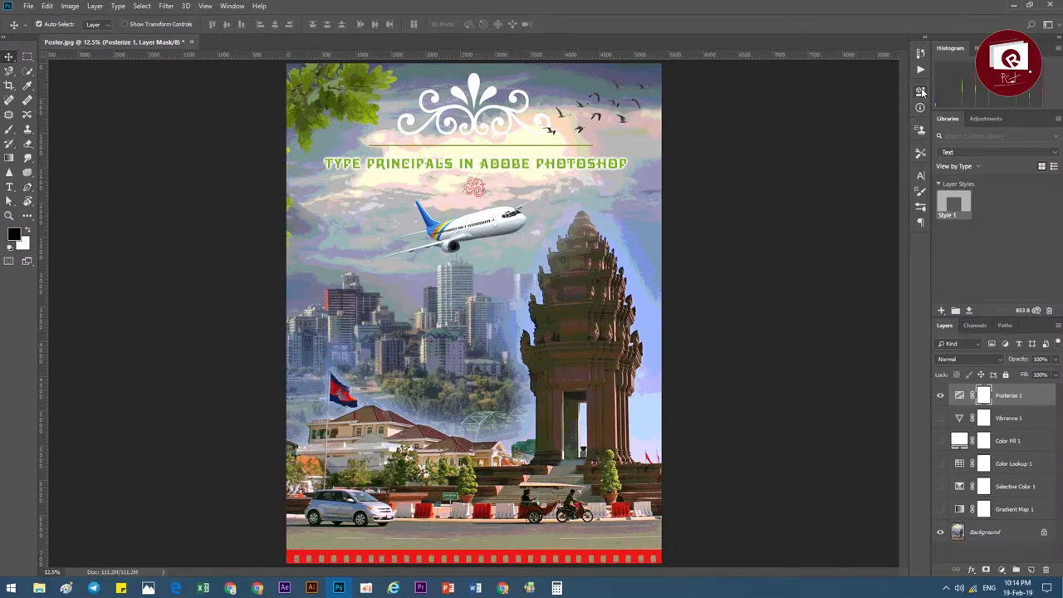
left_click(941, 396)
Step: Add a Curves layer with the midpoint bent upward to brighten the poster
left_click(1001, 570)
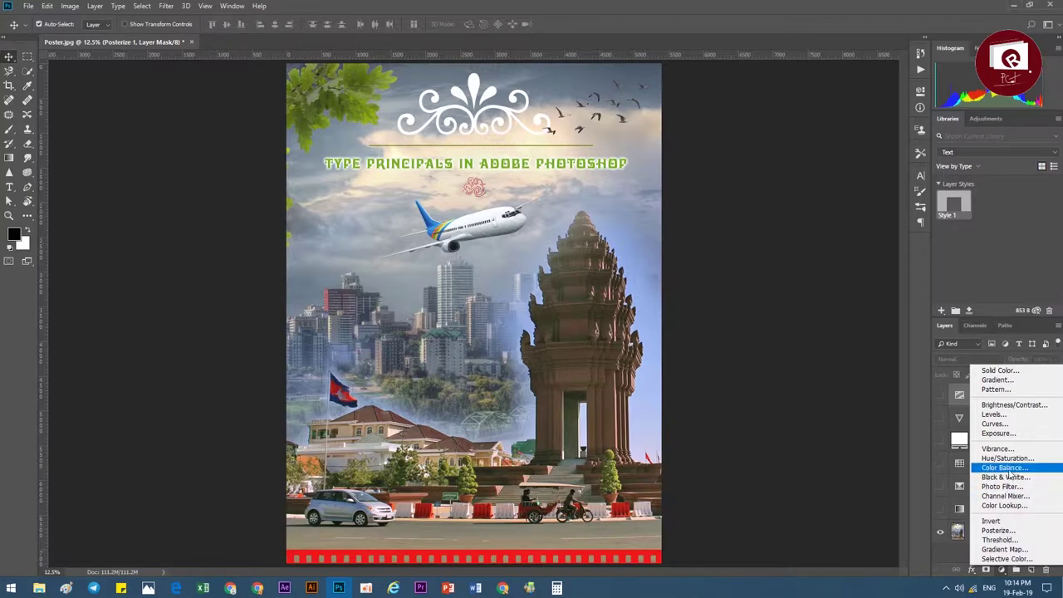
left_click(993, 425)
left_click_drag(855, 190, 848, 184)
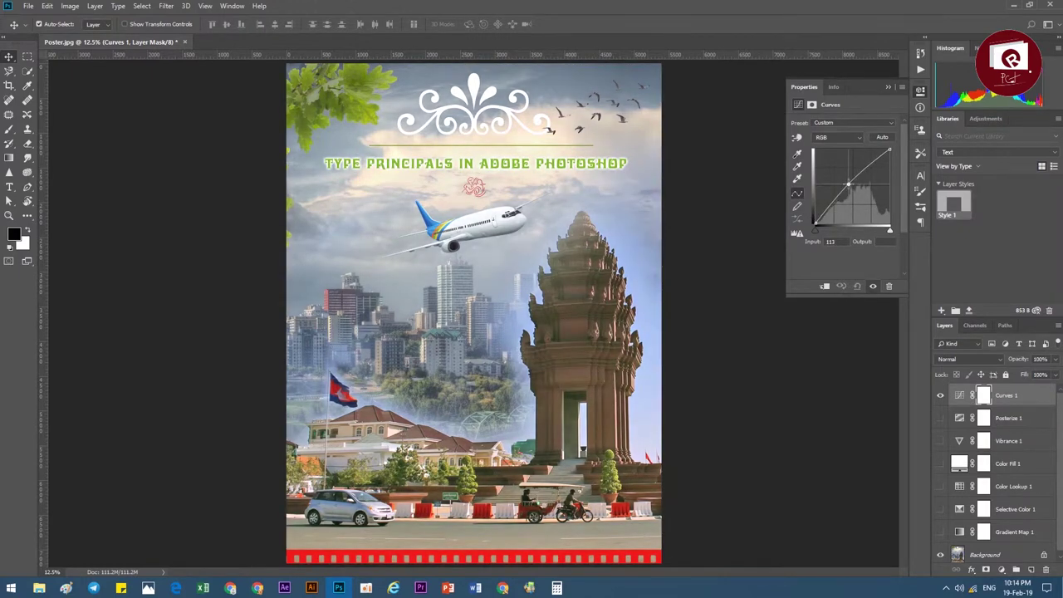
left_click(921, 91)
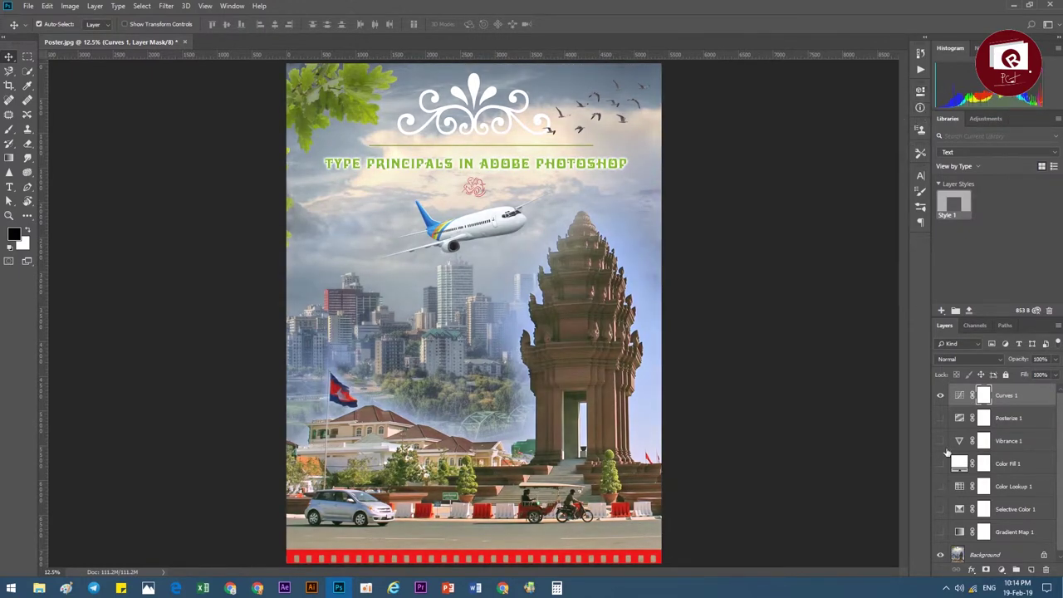
left_click(940, 395)
Step: Toggle Gradient Map 1, Selective Color 1 and Color Lookup 1 on and off to compare
left_click(941, 531)
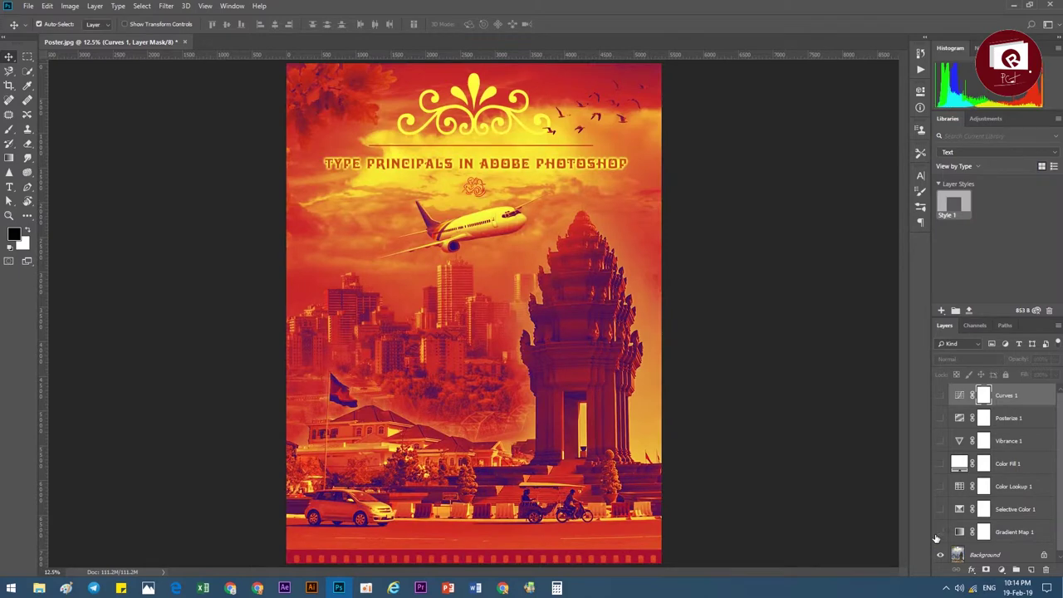
left_click(940, 532)
left_click(940, 509)
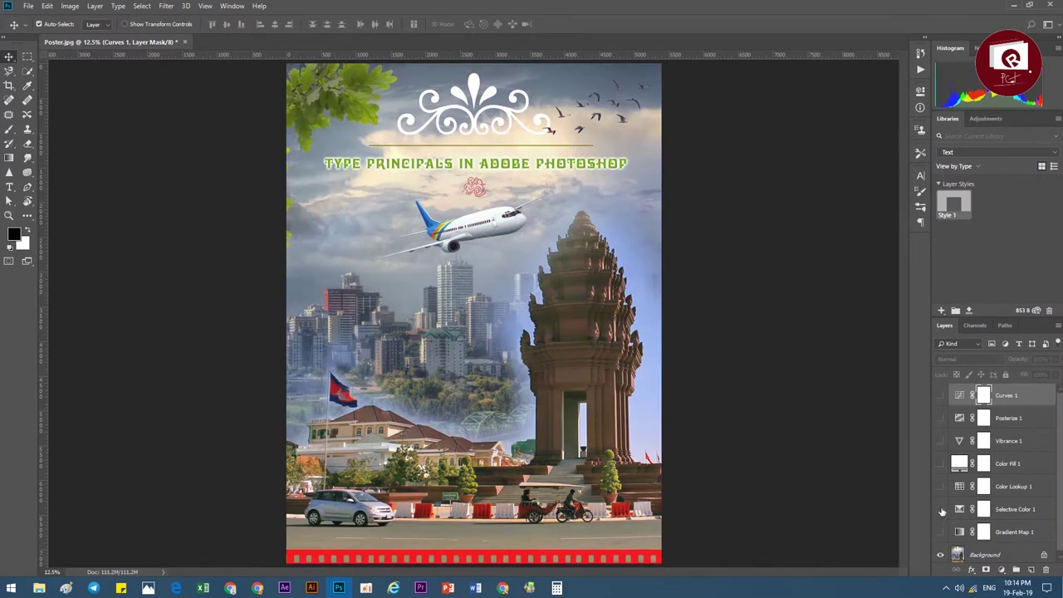
left_click(941, 486)
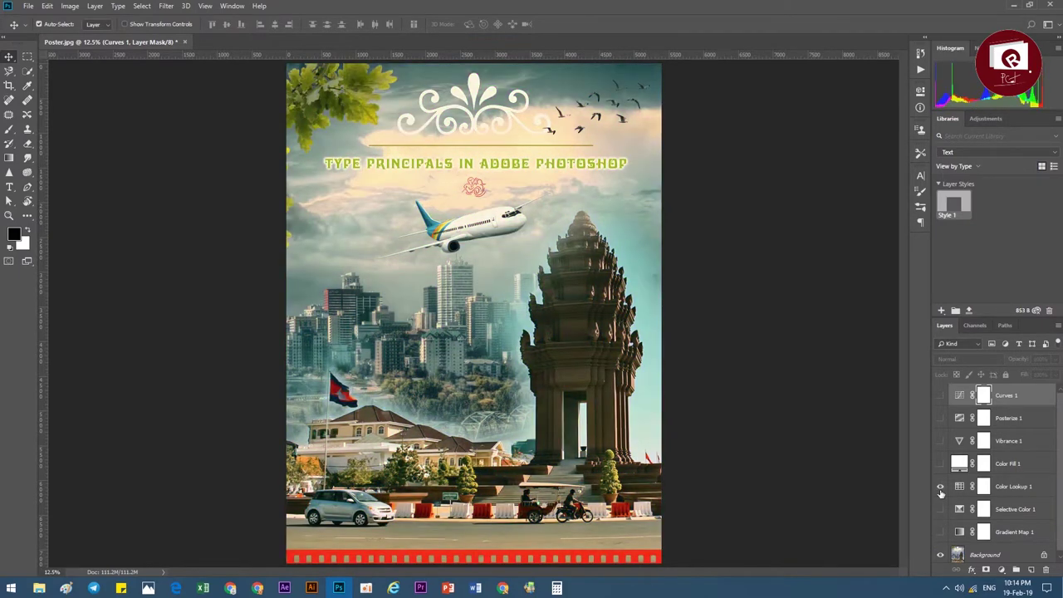
left_click(940, 488)
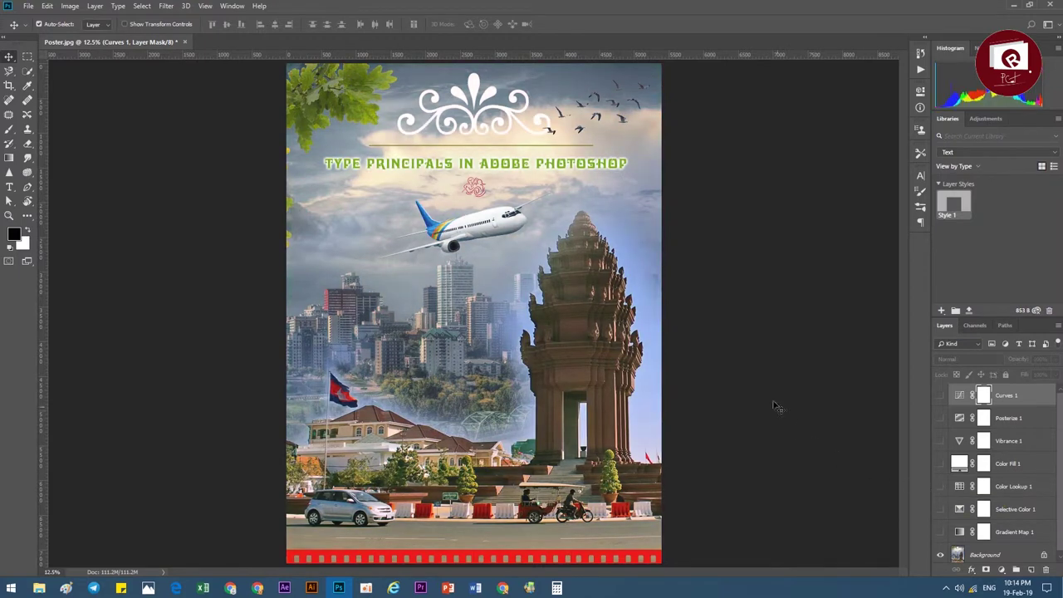